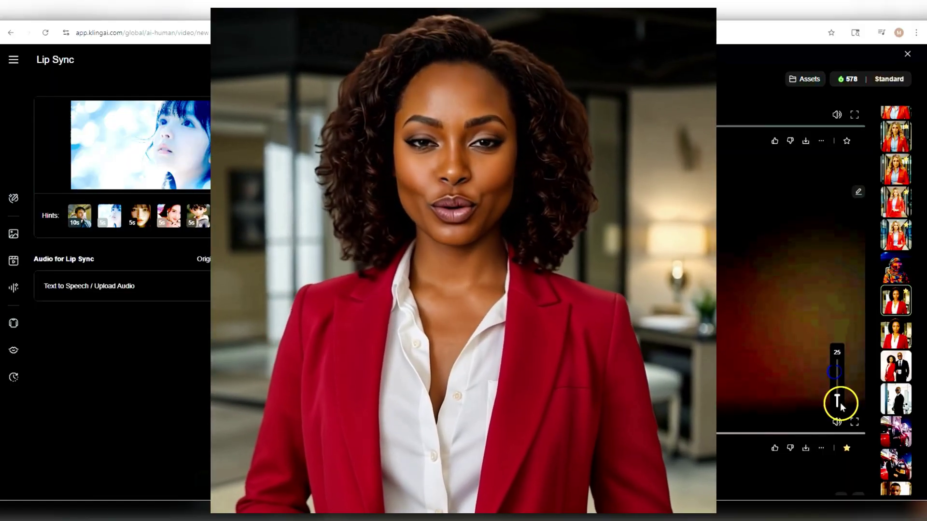
# Set the playback volume of the red-blazer avatar preview video
pyautogui.click(838, 397)
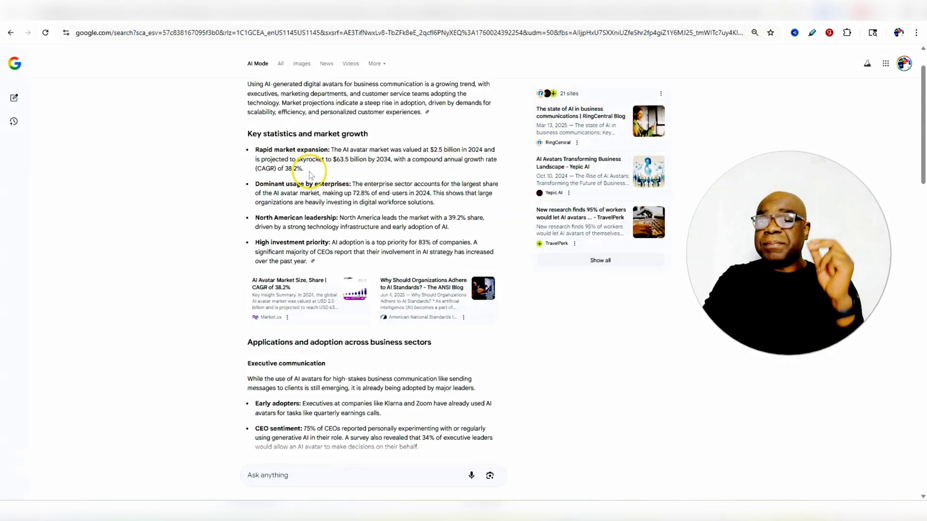
pyautogui.scroll(-1, 303, 177)
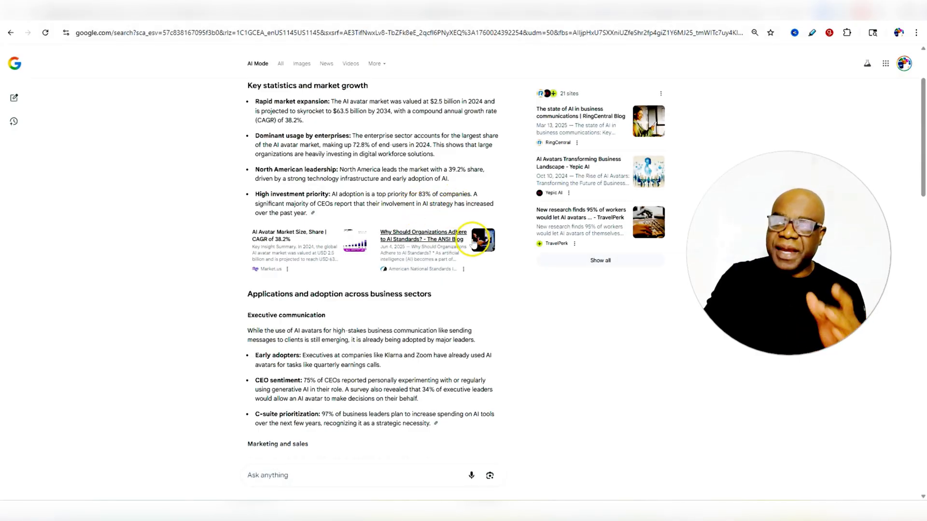
pyautogui.scroll(-3, 476, 273)
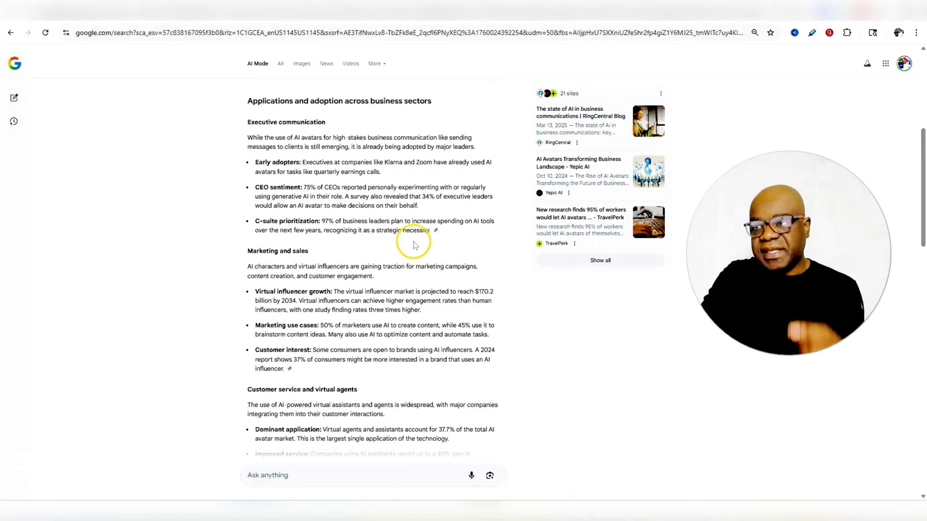
pyautogui.scroll(-2, 413, 245)
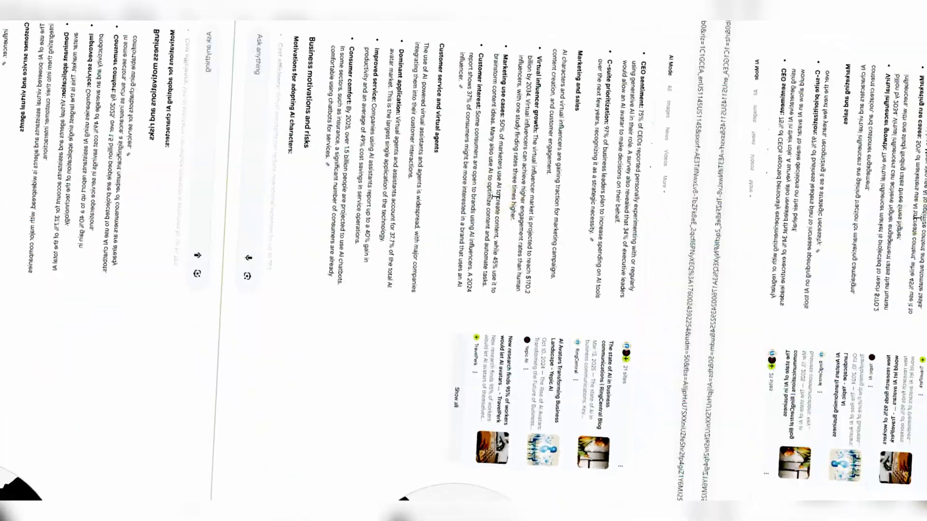
# Open the AI Lip-Sync Video Generator beside the generated red-blazer woman video
pyautogui.click(550, 150)
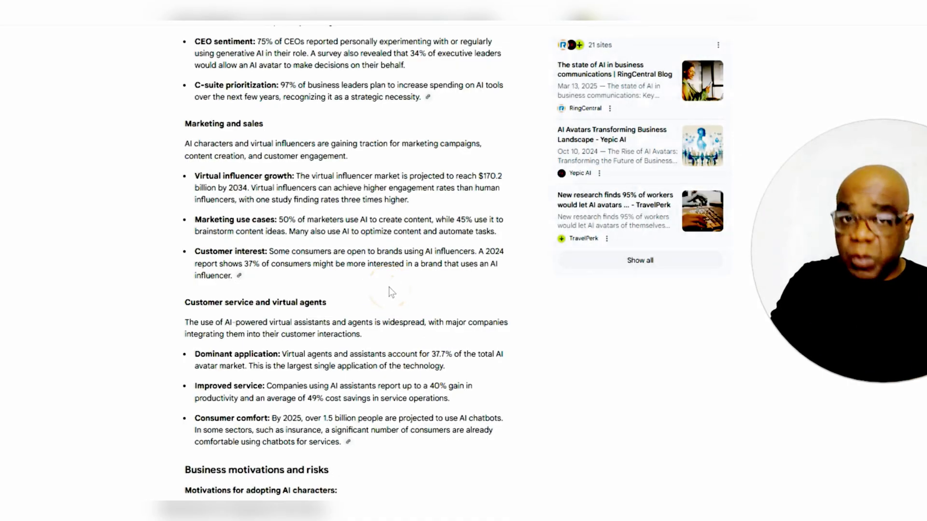
pyautogui.scroll(-4, 345, 226)
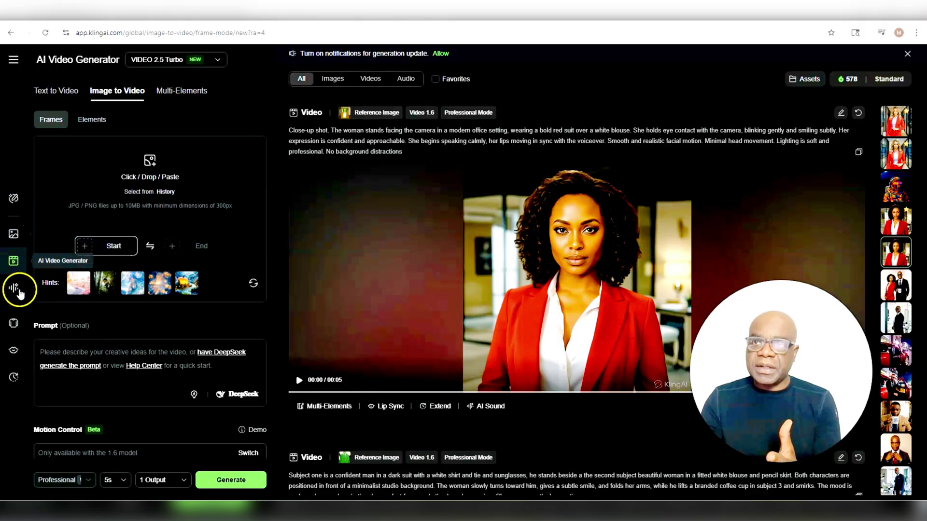
pyautogui.click(14, 351)
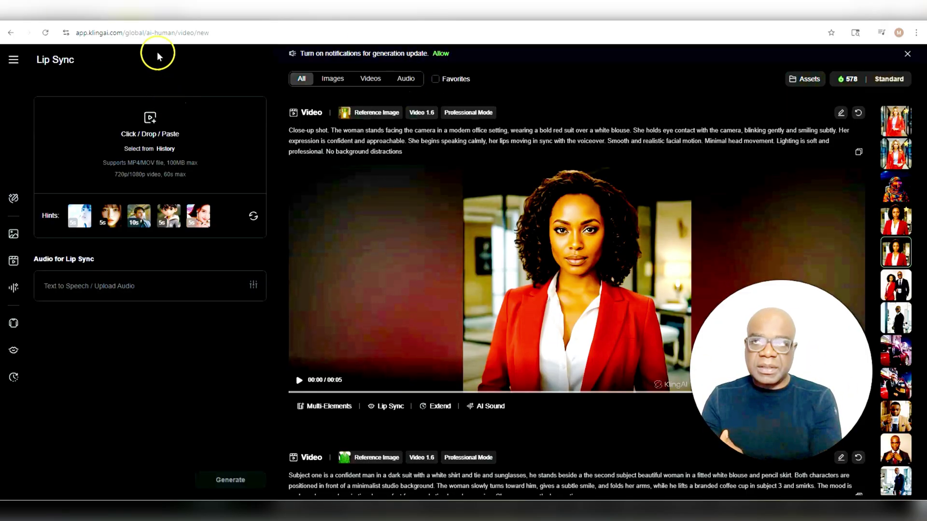
pyautogui.click(11, 32)
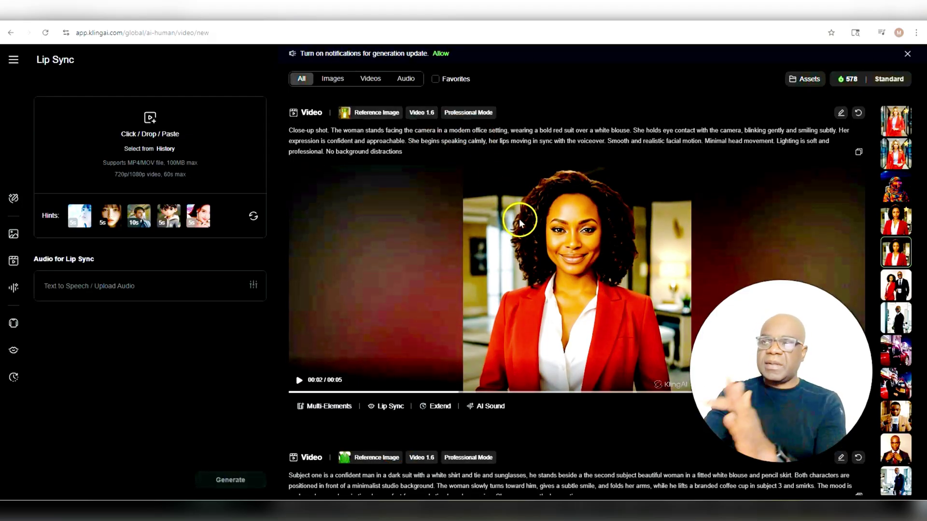
pyautogui.click(536, 214)
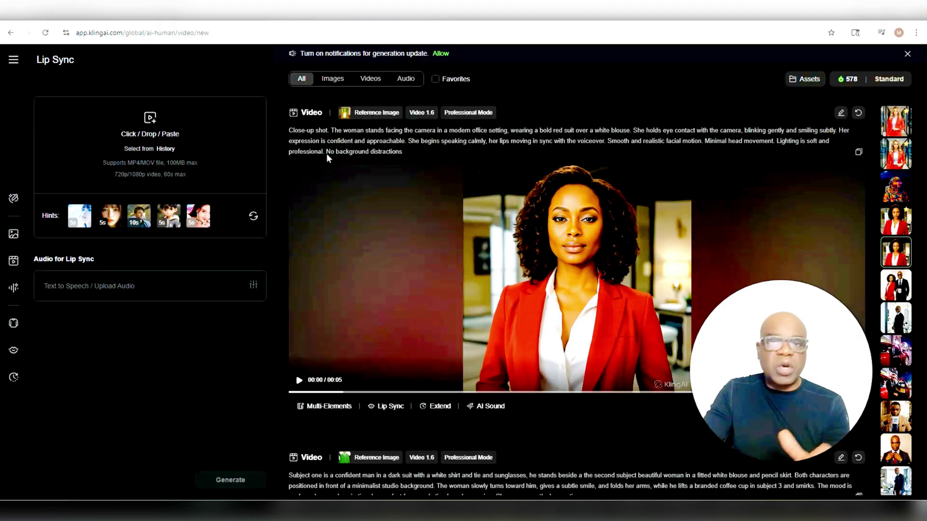
pyautogui.moveTo(367, 108)
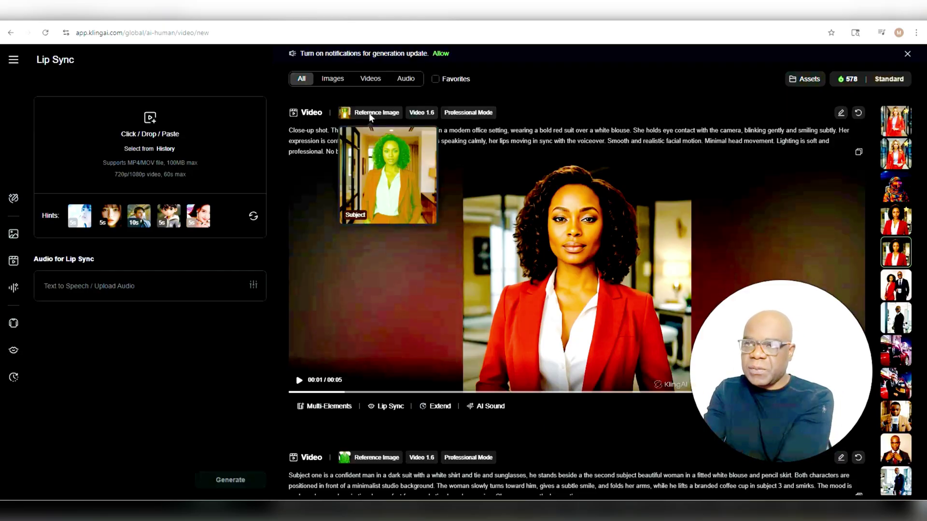
pyautogui.moveTo(464, 343)
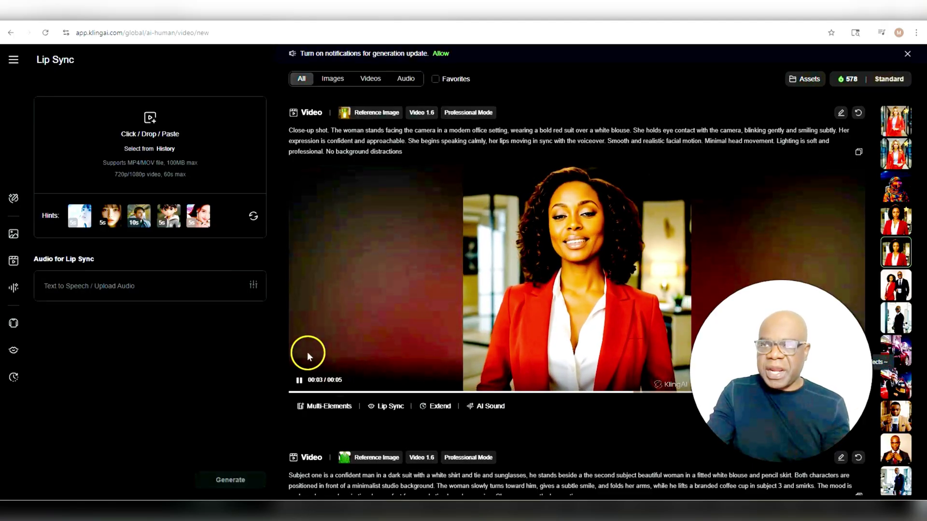
pyautogui.moveTo(100, 229)
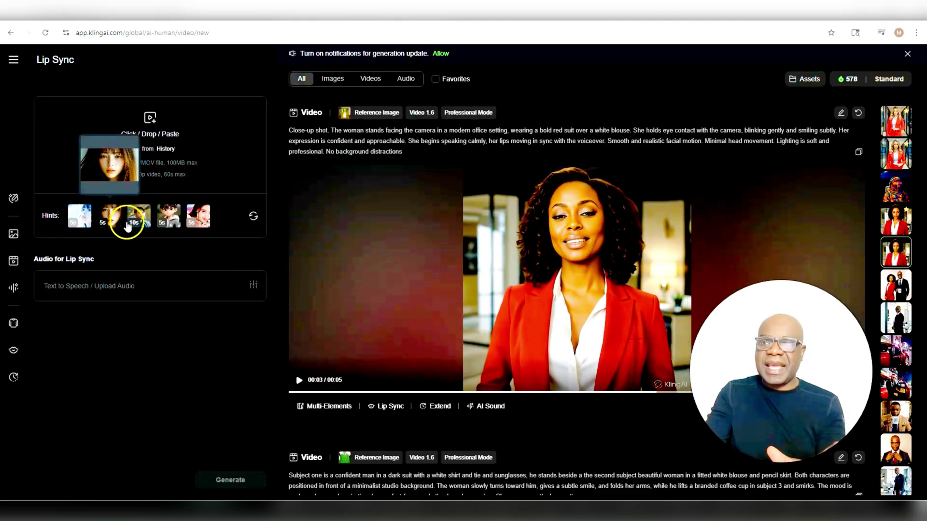
pyautogui.moveTo(144, 227)
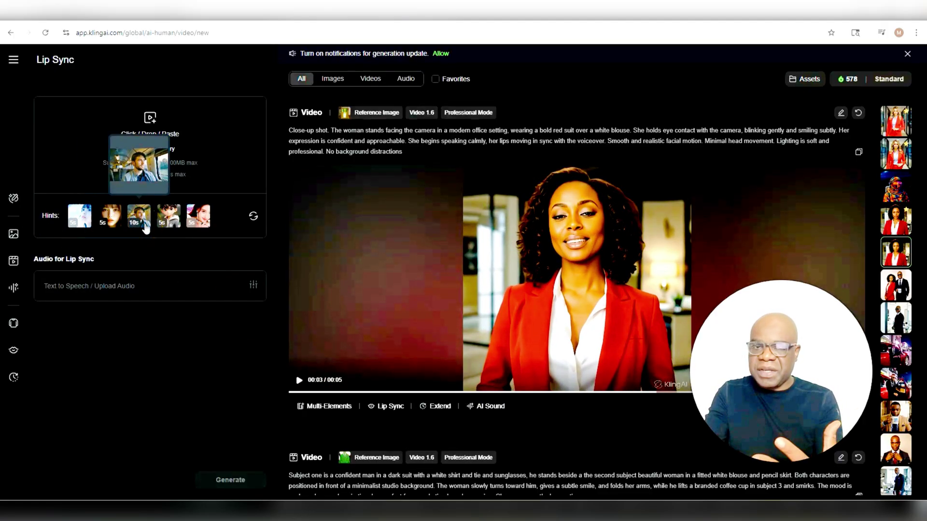
pyautogui.click(140, 253)
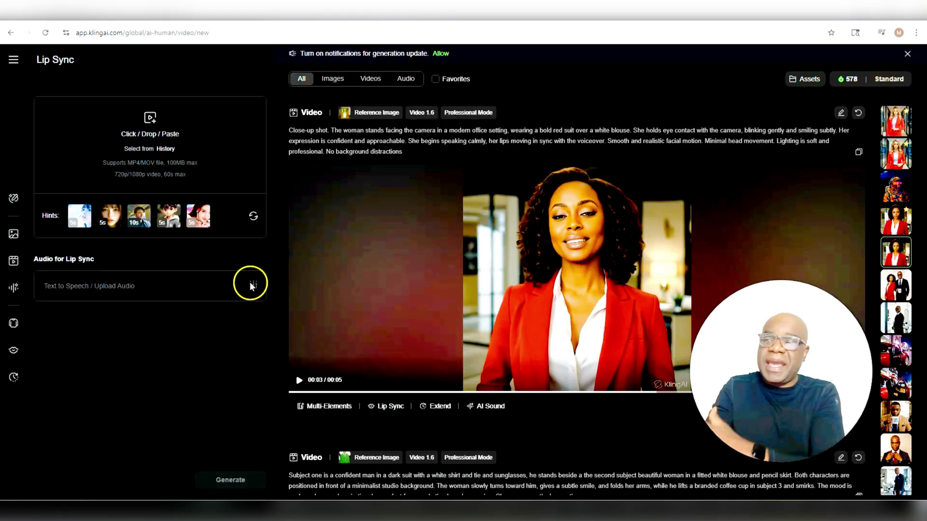
pyautogui.click(440, 327)
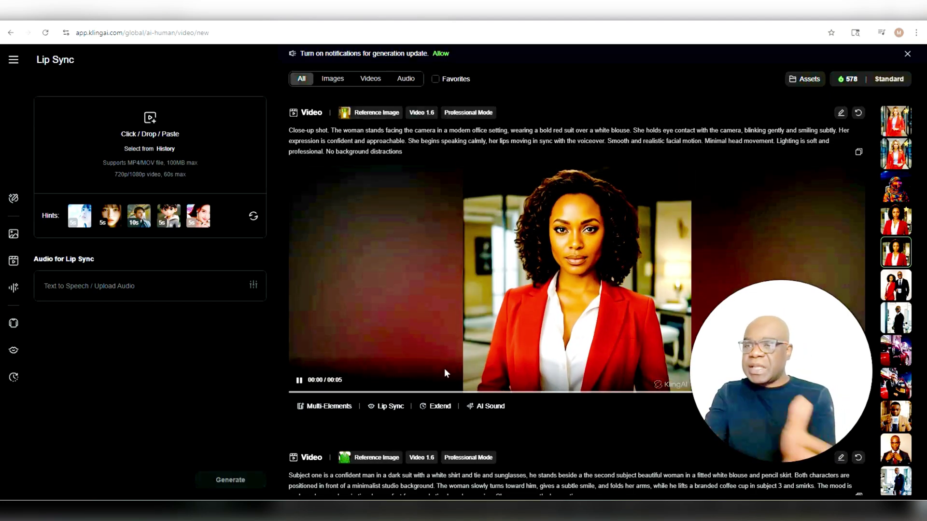
pyautogui.click(688, 123)
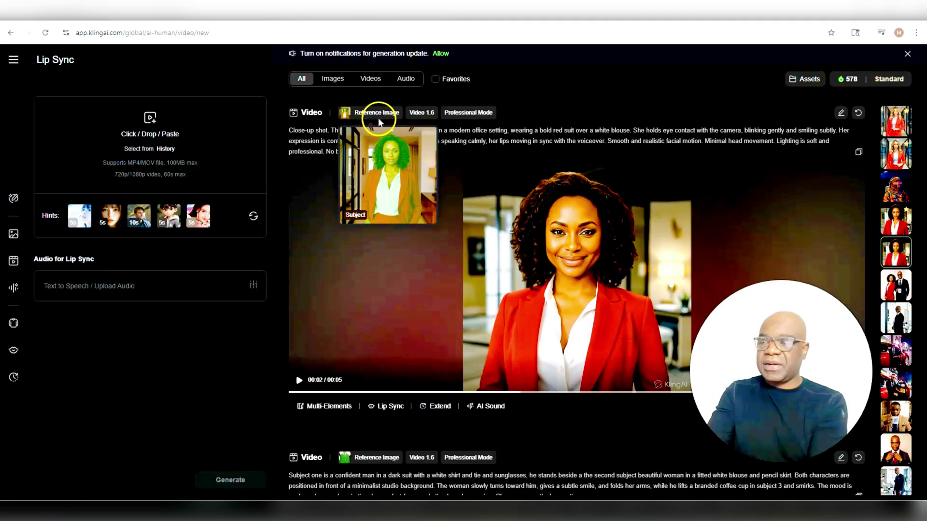
pyautogui.click(488, 113)
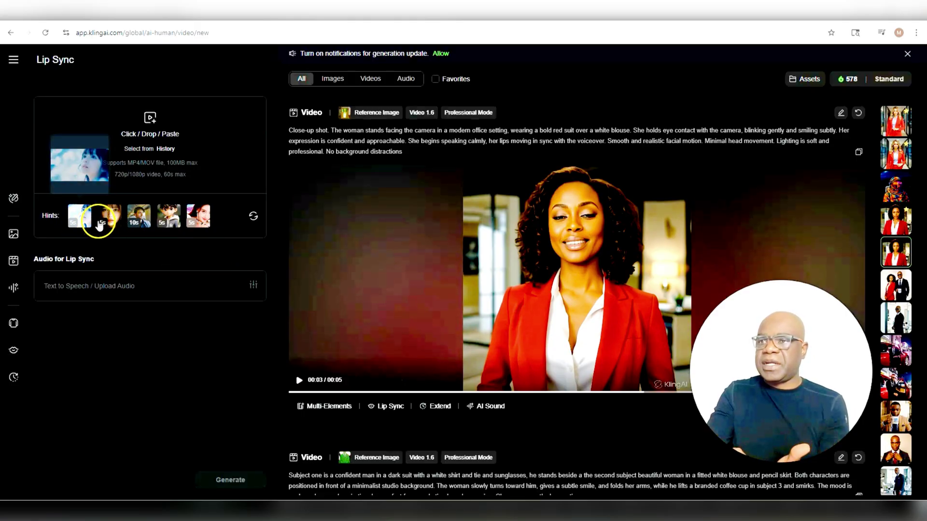
# Load the woman-with-bangs sample clip, then script and preview 'Thank God its Friday, Time to have fun!' (3.6 s)
pyautogui.click(111, 217)
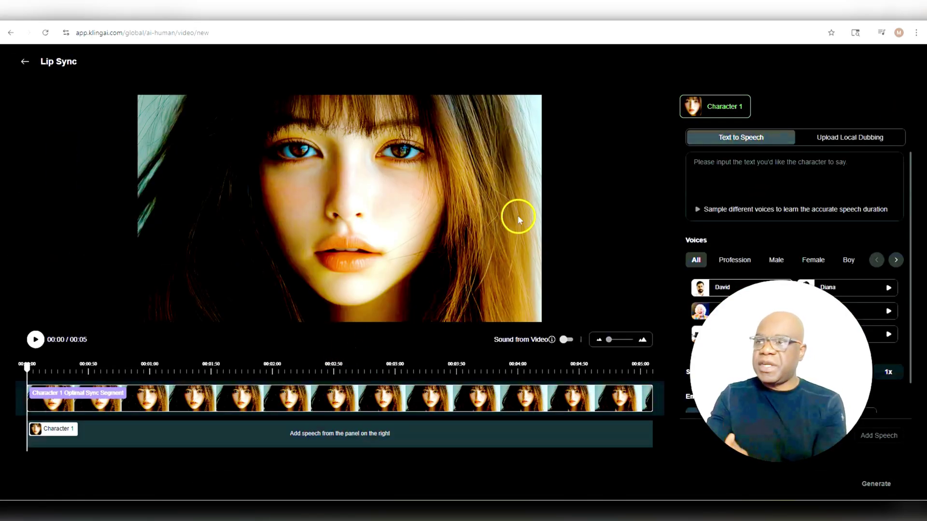
pyautogui.click(35, 339)
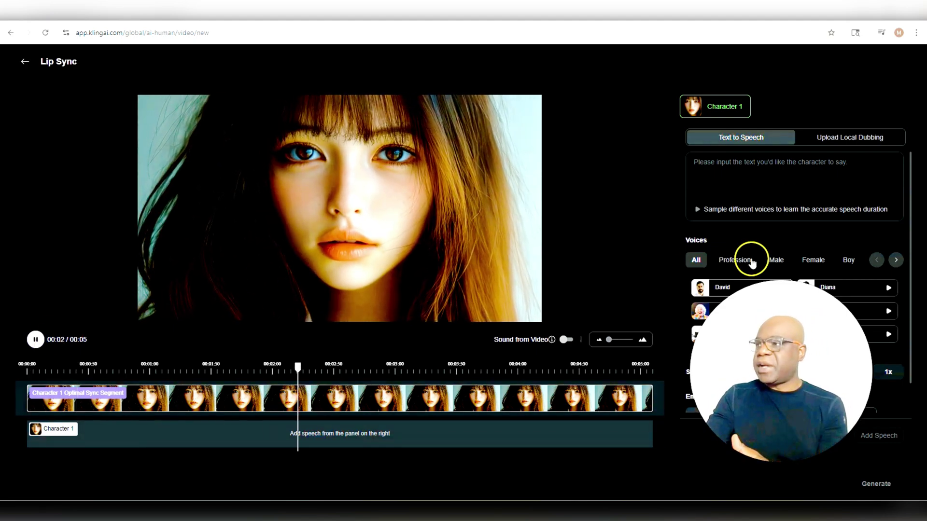
pyautogui.click(734, 172)
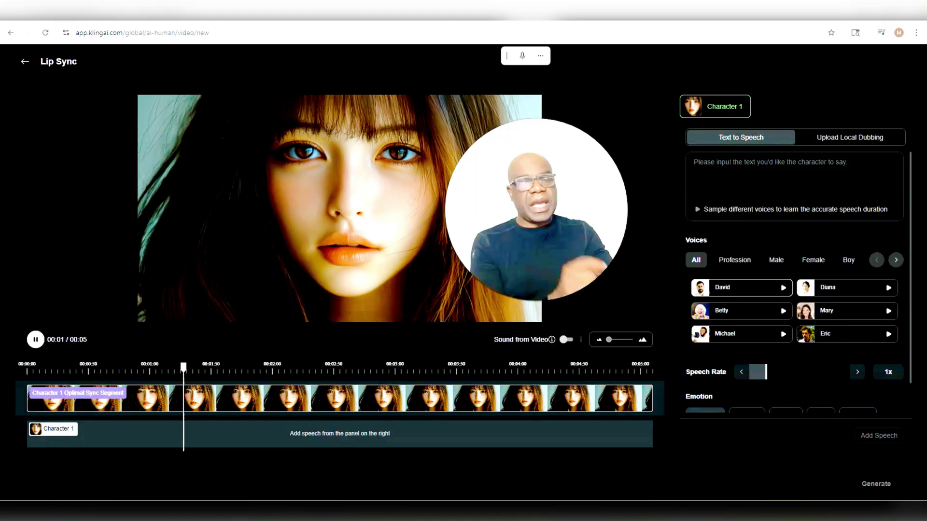
pyautogui.click(729, 164)
pyautogui.write('Thank God its Friday, Time to have fun!')
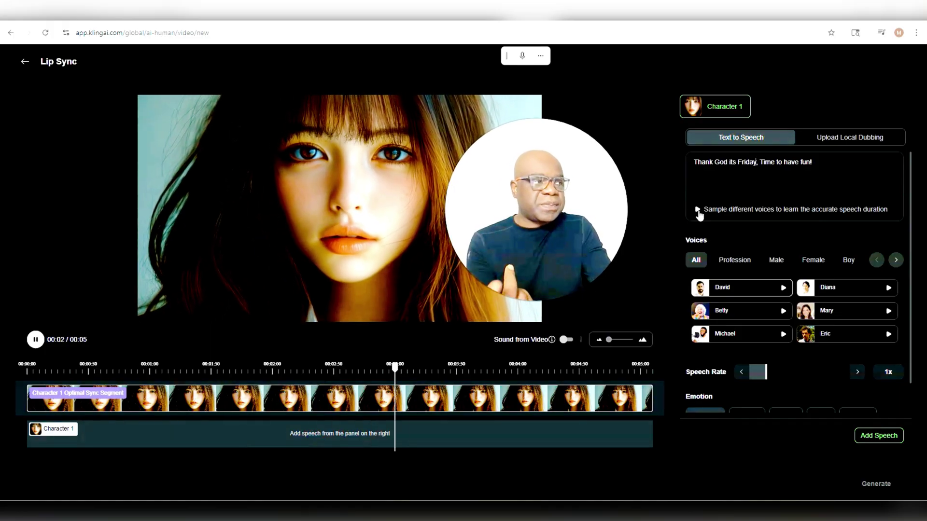
pyautogui.click(697, 210)
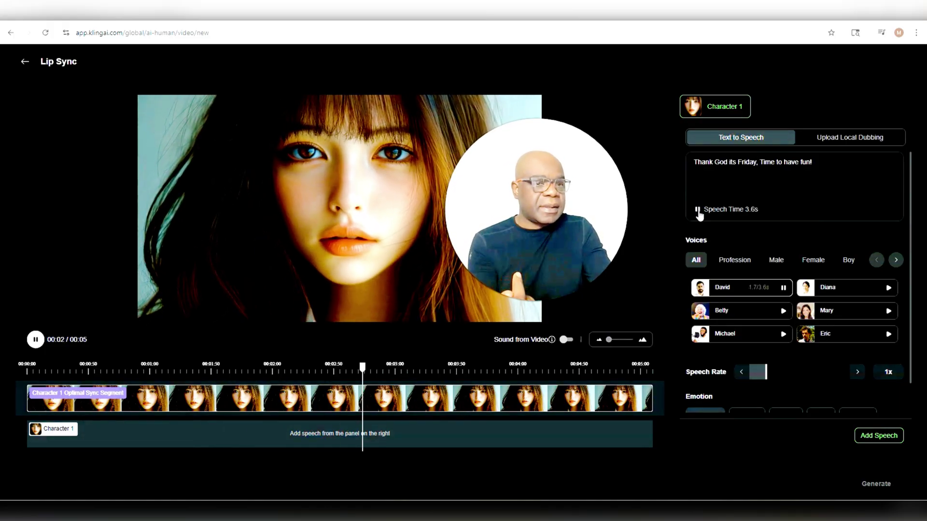
# Browse the Profession, Male, Female, Boy and young woman voices, then pick the boy voice Sage (3.2 s)
pyautogui.click(697, 215)
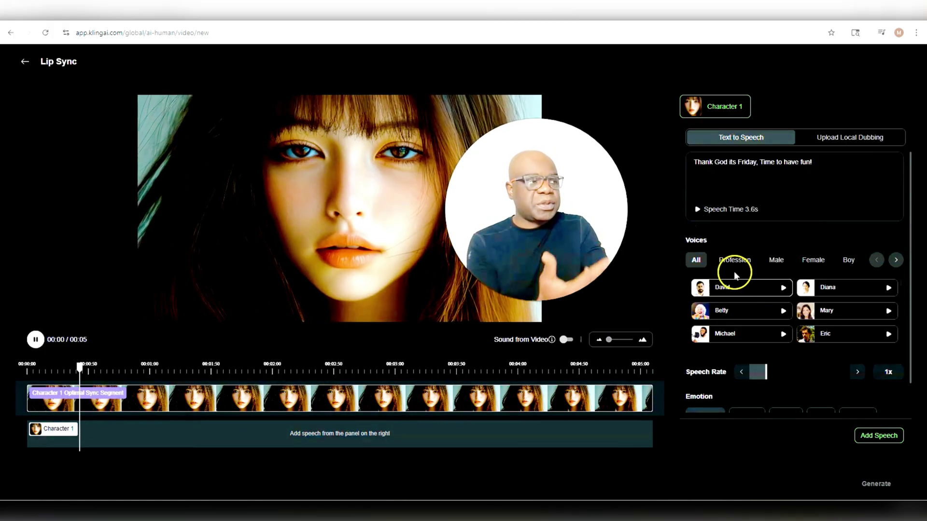
pyautogui.click(776, 263)
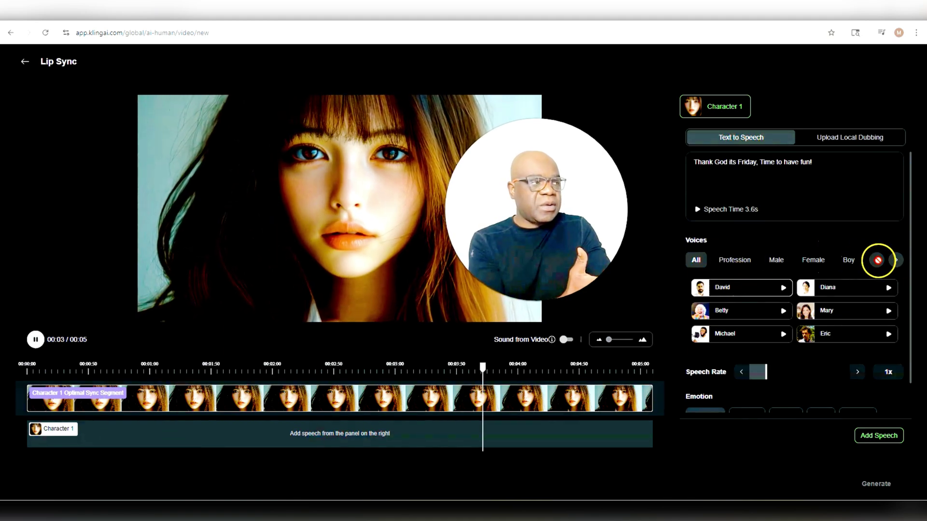
pyautogui.click(744, 267)
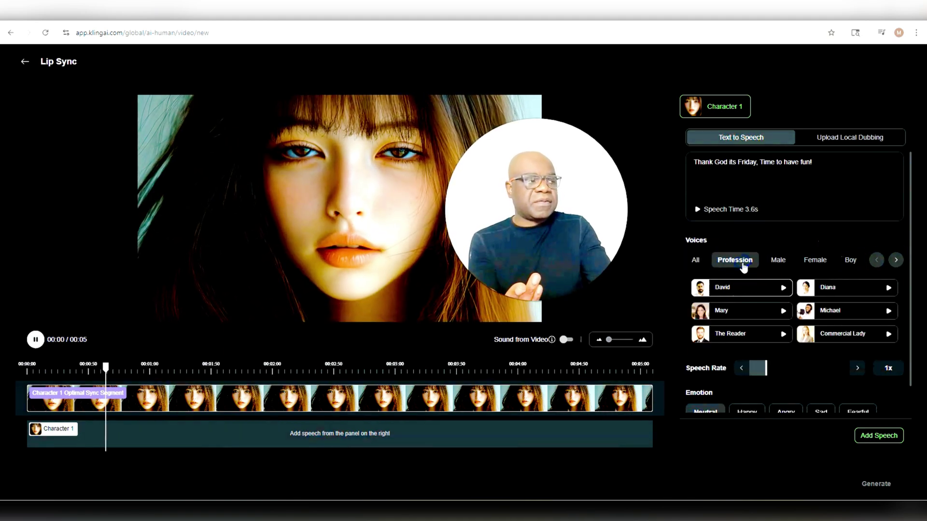
pyautogui.click(775, 262)
pyautogui.click(808, 263)
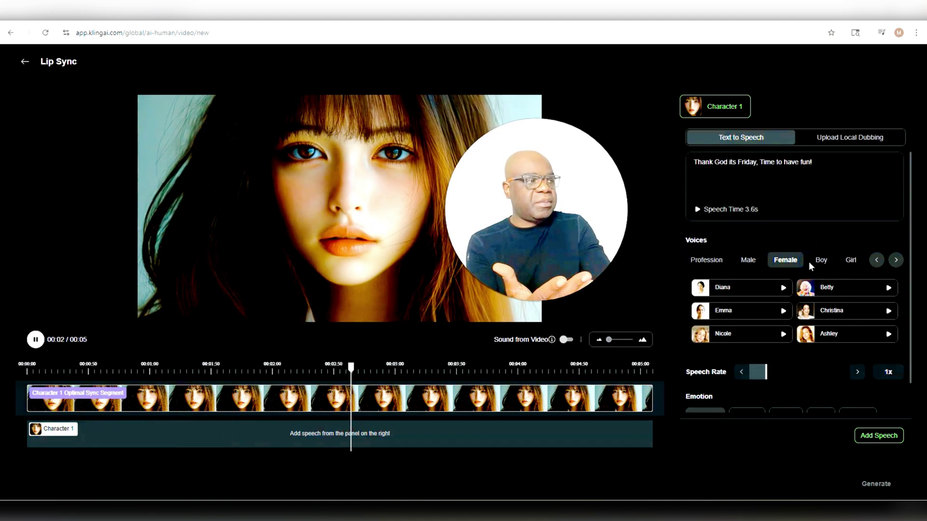
pyautogui.click(813, 262)
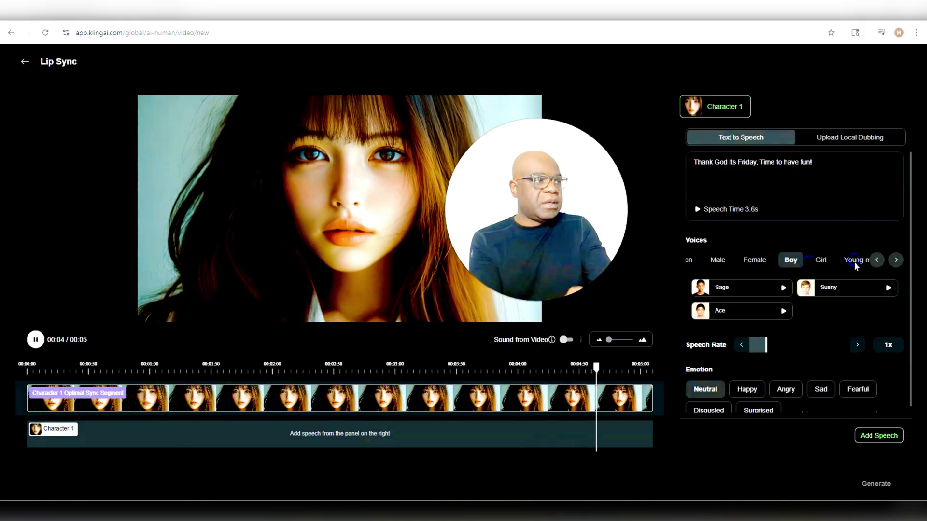
pyautogui.click(895, 260)
pyautogui.click(708, 263)
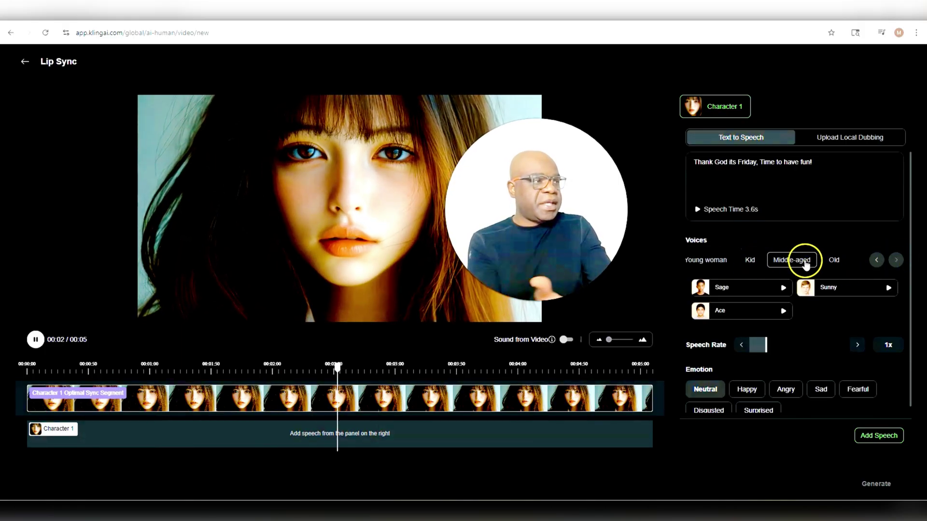
pyautogui.click(782, 289)
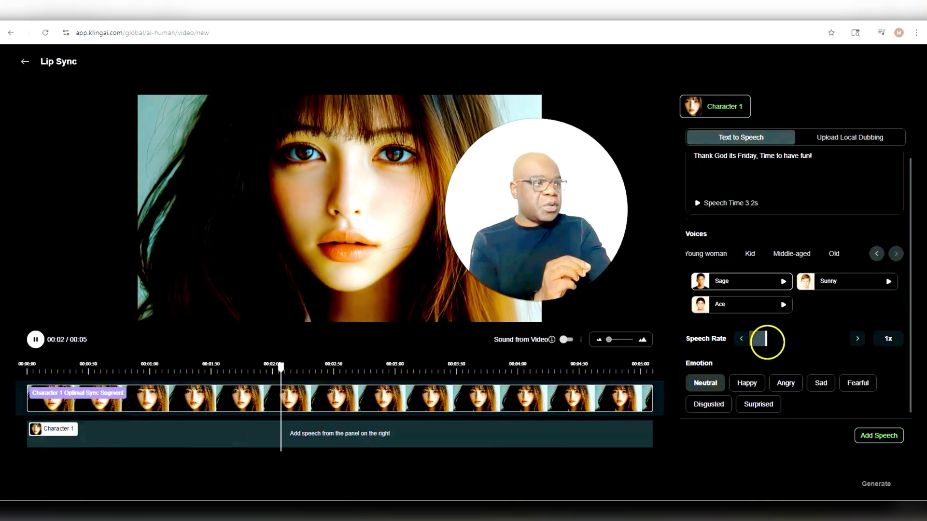
# Set the speech rate to 2x and cycle the emotion through Happy, Angry and Sad
pyautogui.moveTo(766, 342); pyautogui.dragTo(824, 342)
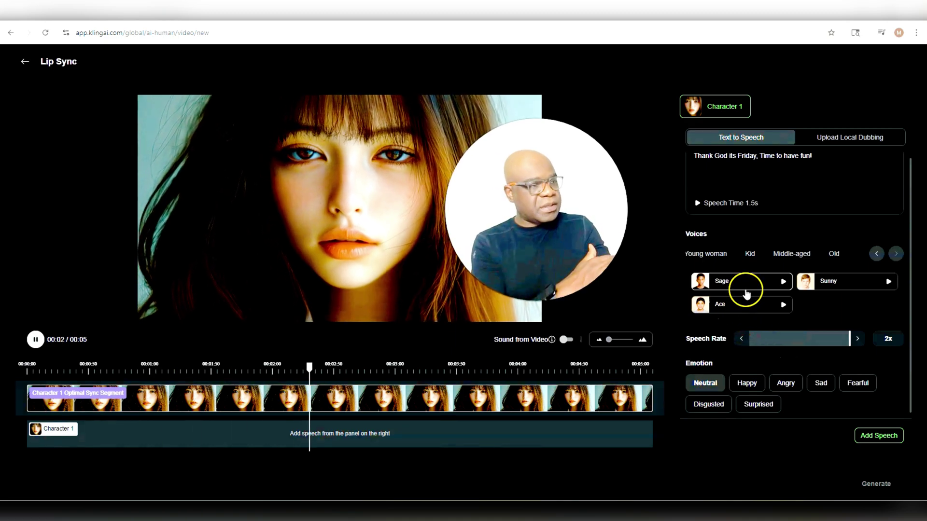
pyautogui.click(746, 384)
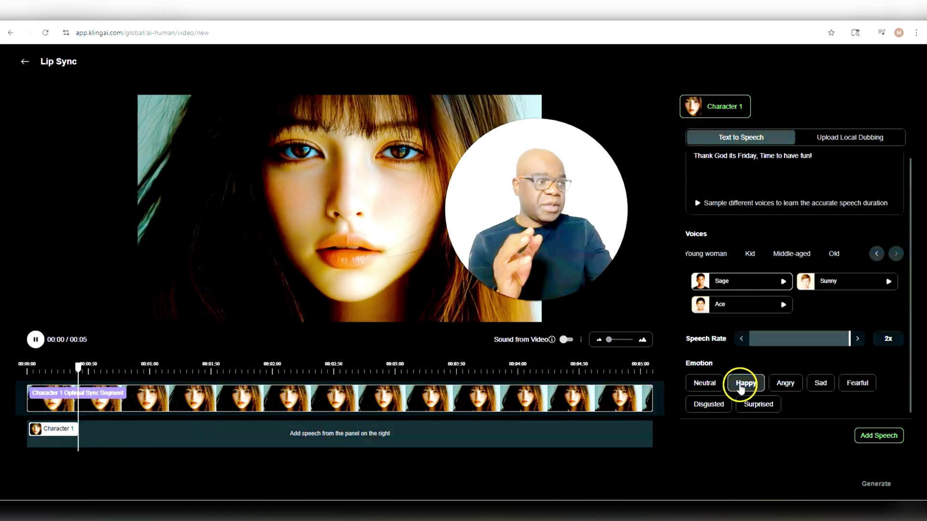
pyautogui.click(779, 388)
pyautogui.click(821, 383)
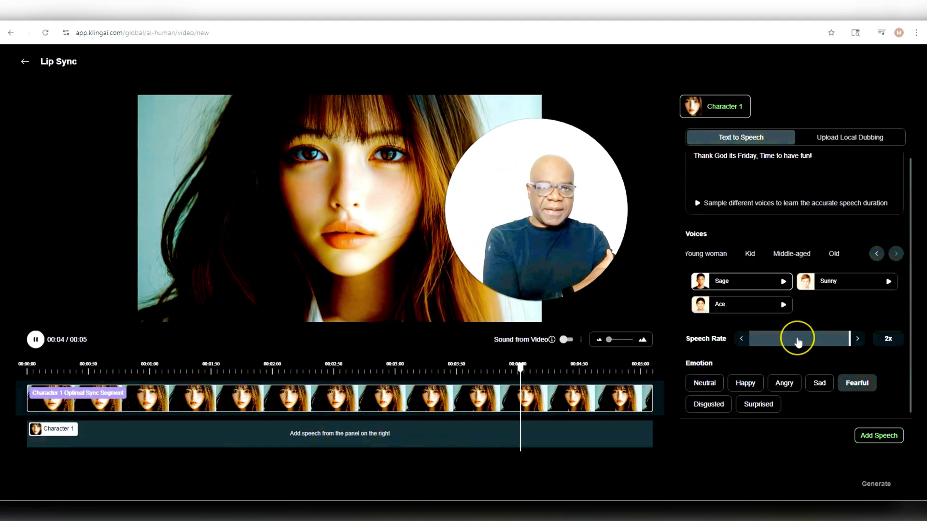
pyautogui.click(856, 140)
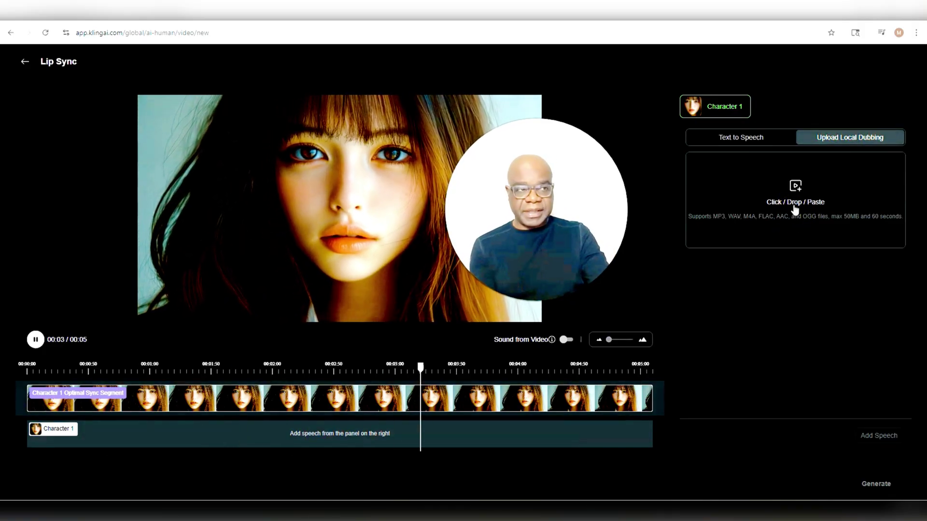
pyautogui.click(750, 143)
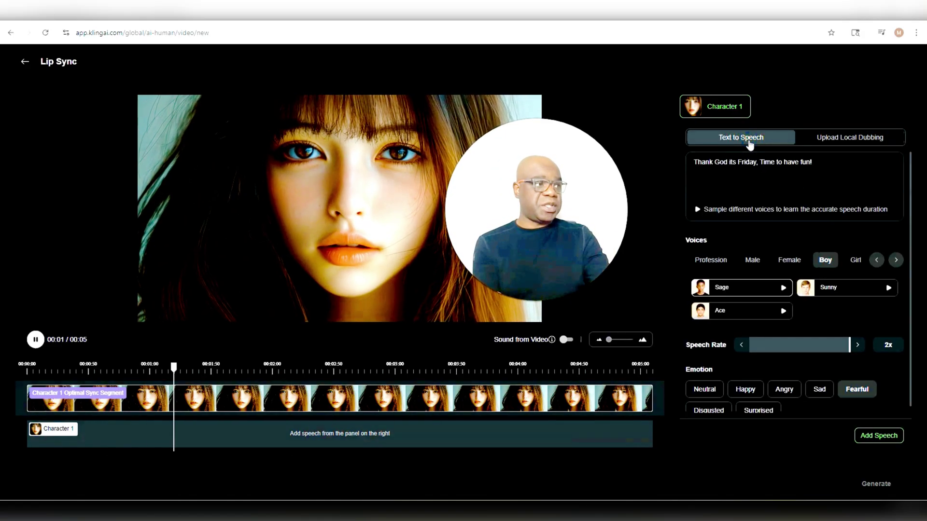
pyautogui.click(763, 159)
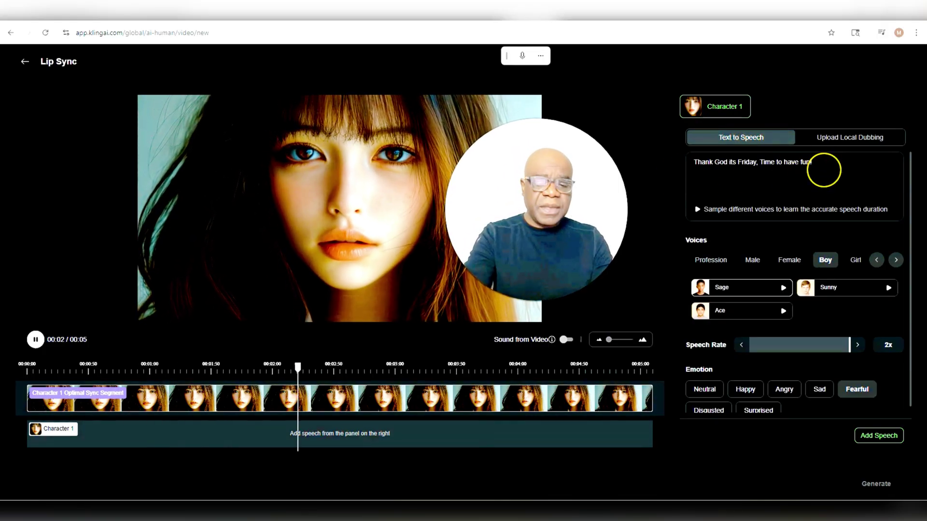
# Paste the tutorial introduction paragraph after the Friday line and add the speech to the track
pyautogui.write("So in this tutorial, I'll walk you step by step through how I created my AI character and synced it using Kling AI — and show you exactly how you can do the same, whether for your brand, your business, or your next creative project.")
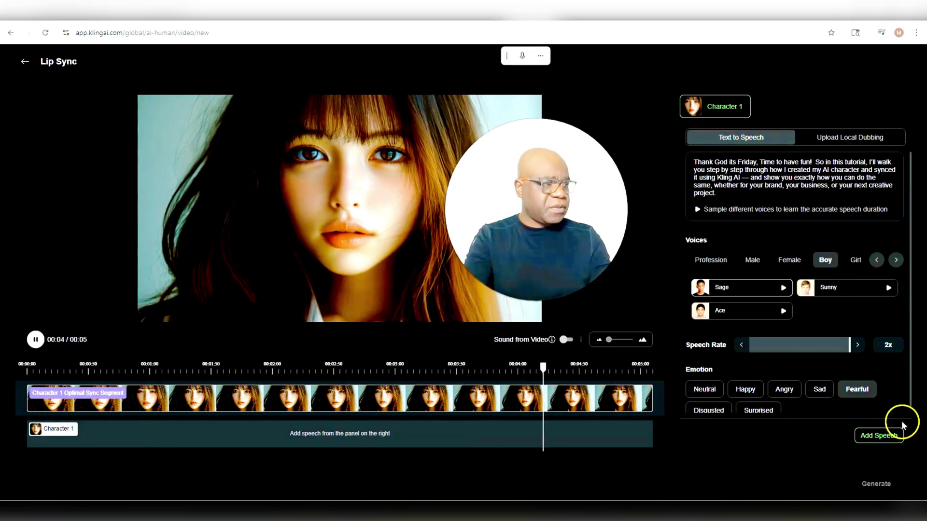
pyautogui.scroll(-1, 803, 337)
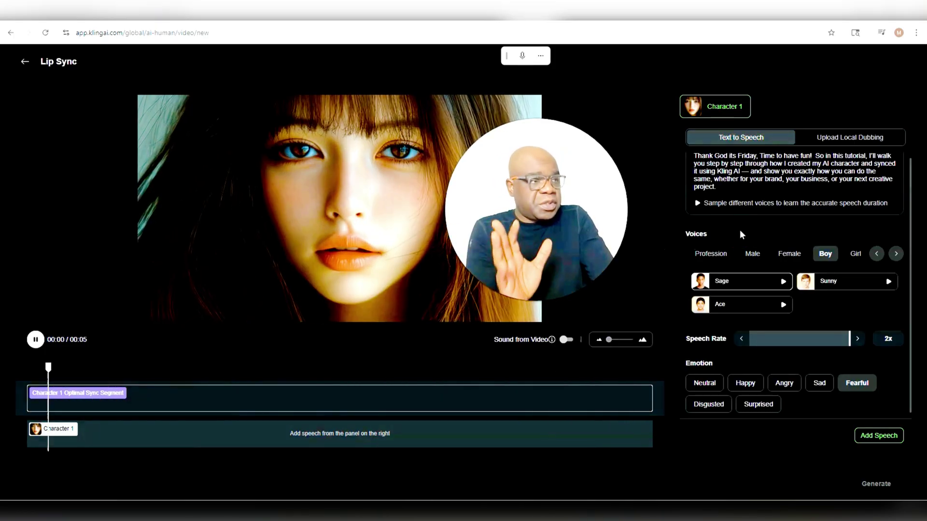
pyautogui.moveTo(608, 340)
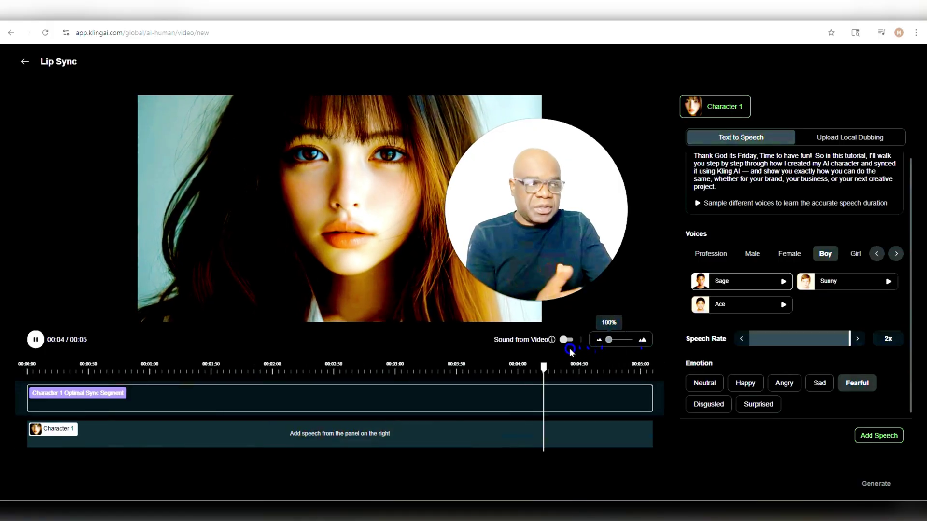
pyautogui.click(878, 436)
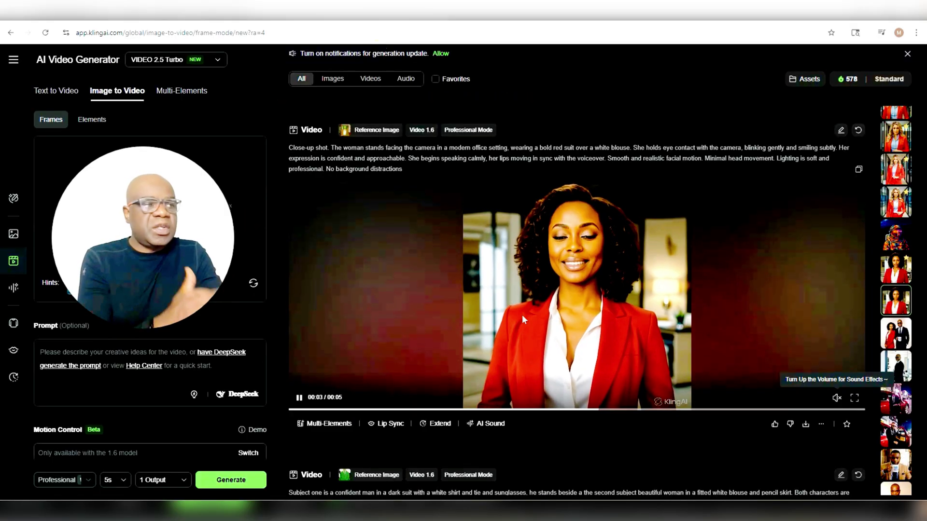
# Scroll the feed to the earlier red-blazer Video entry and inspect its Reference Image
pyautogui.scroll(8, 523, 315)
pyautogui.scroll(-2, 522, 314)
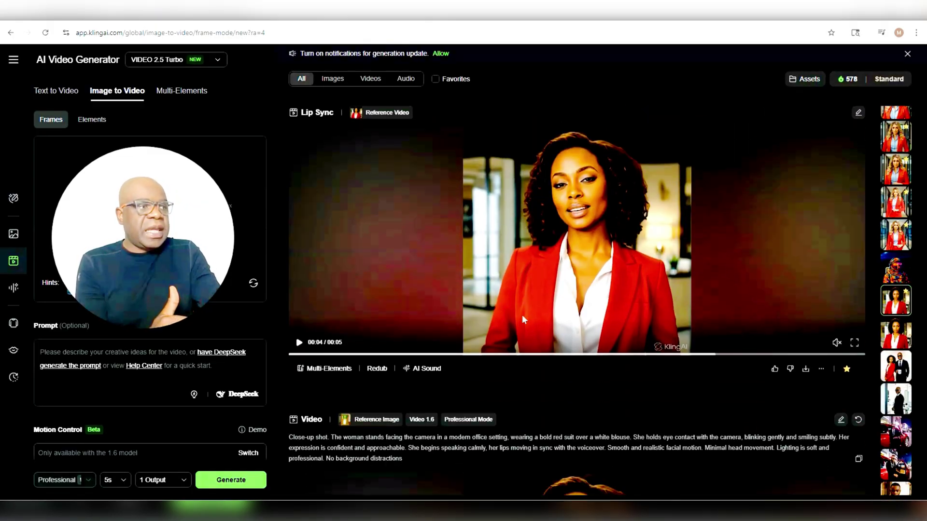
pyautogui.click(527, 210)
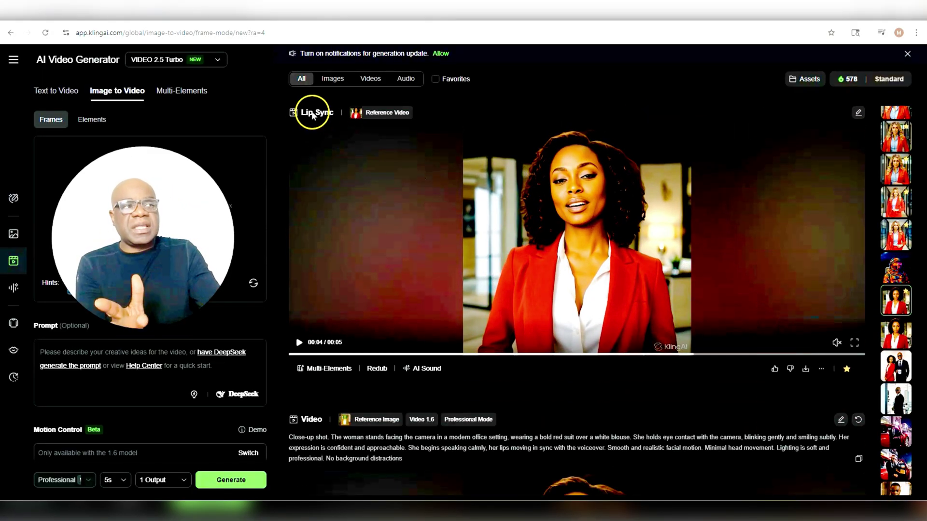
pyautogui.moveTo(385, 116)
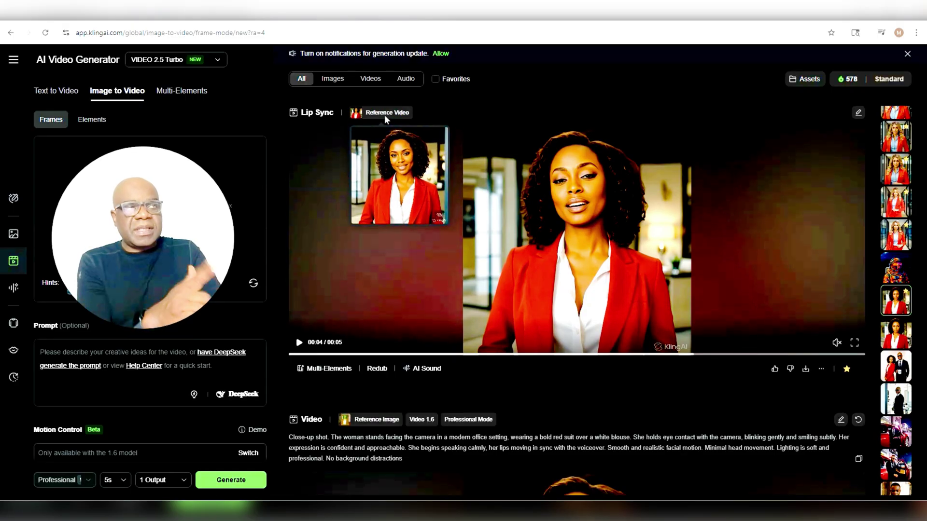
pyautogui.scroll(-7, 517, 170)
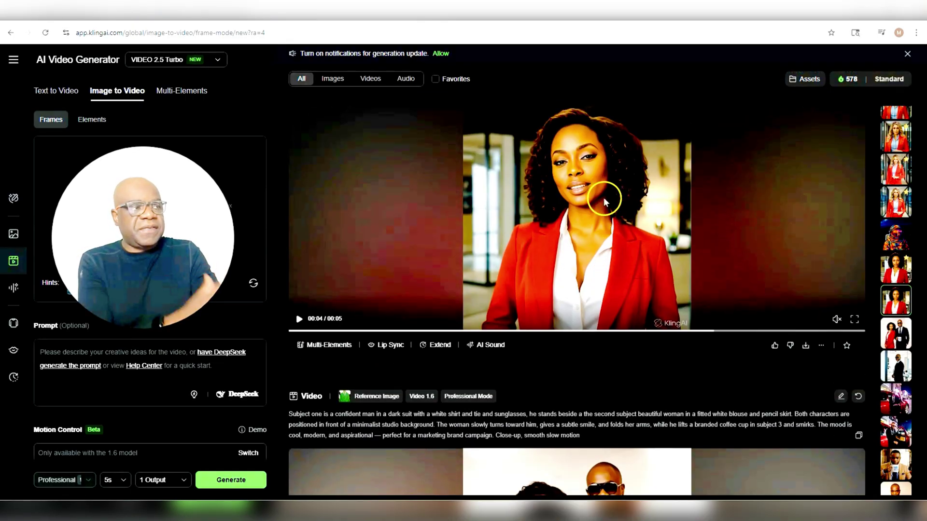
pyautogui.scroll(2, 603, 198)
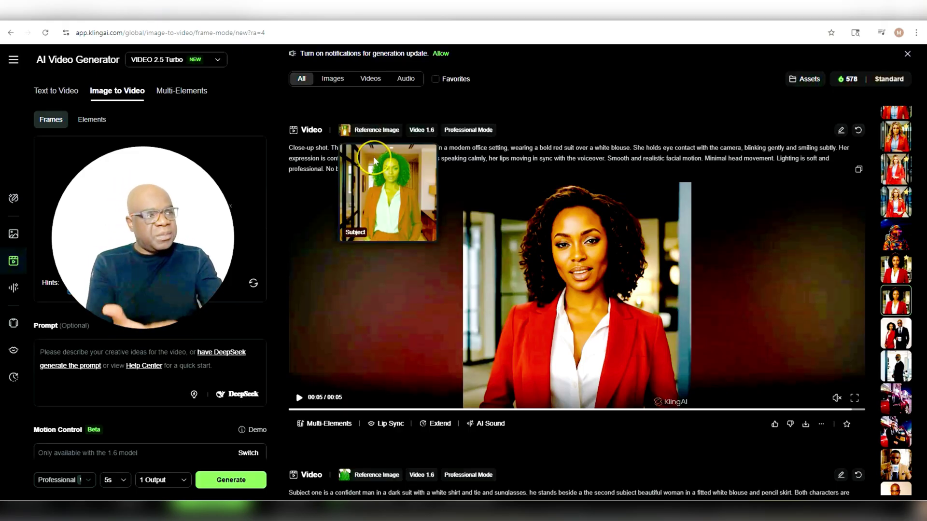
# Replay the red-blazer source video and scroll back up to its Lip Sync version
pyautogui.click(609, 284)
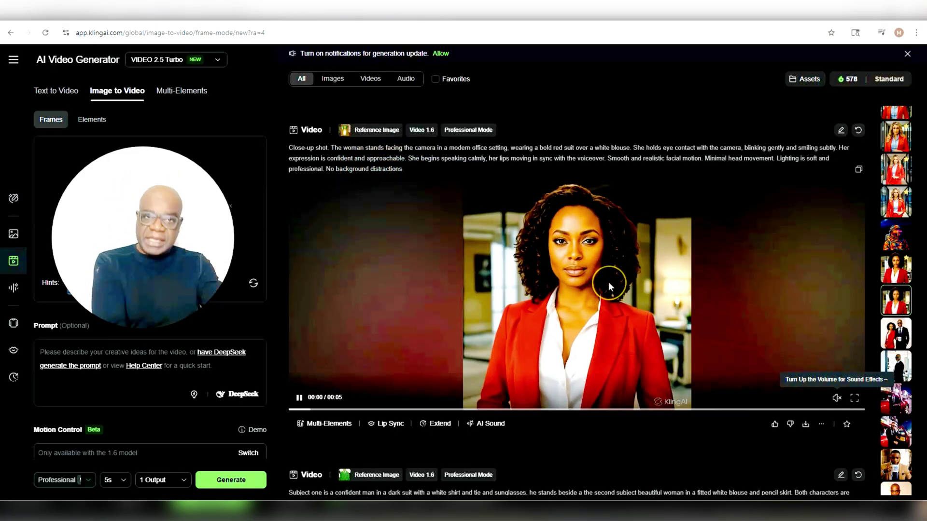
pyautogui.scroll(7, 608, 282)
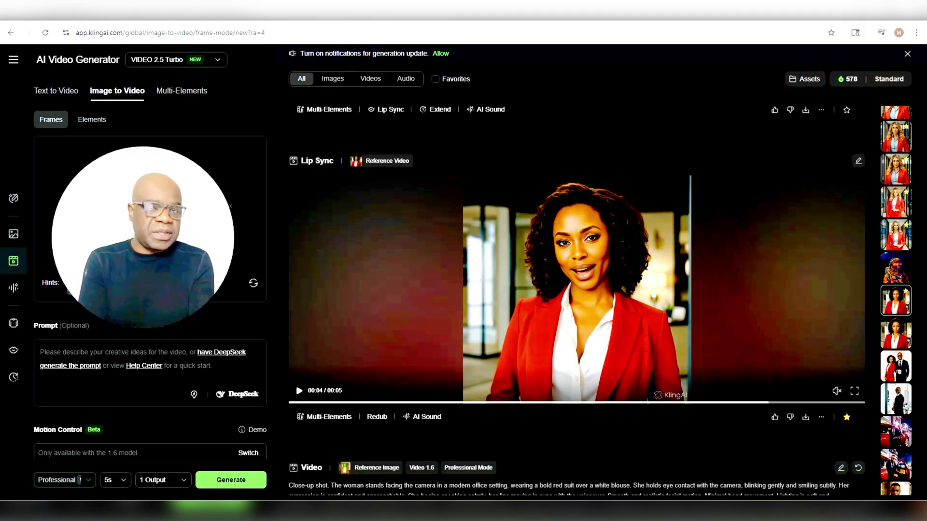
# Open the Lip Sync video's details, showing the Grace voice, 1x rate and Happy emotion
pyautogui.scroll(-7, 357, 328)
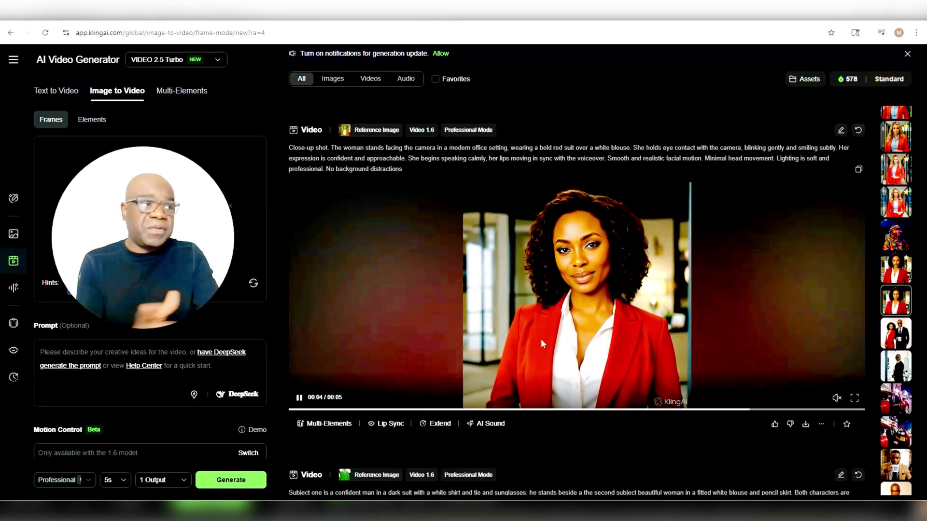
pyautogui.scroll(2, 540, 341)
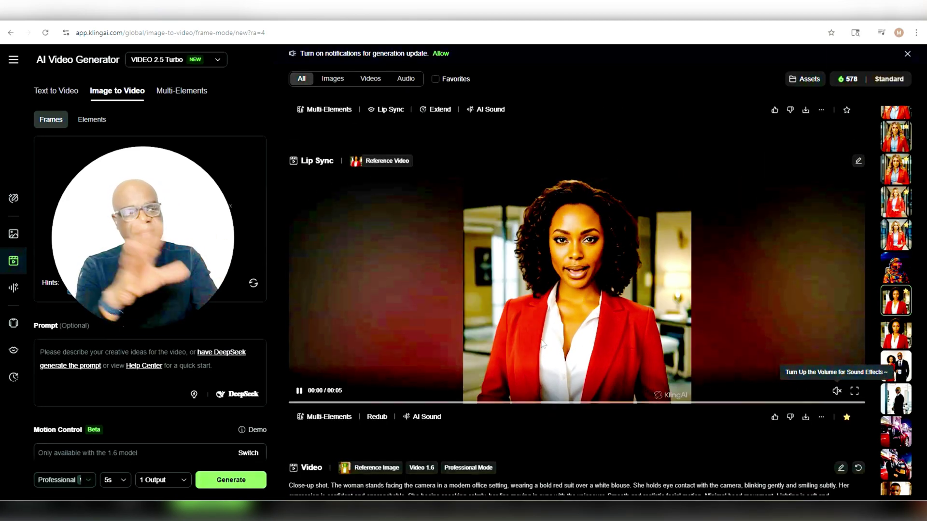
pyautogui.moveTo(835, 388)
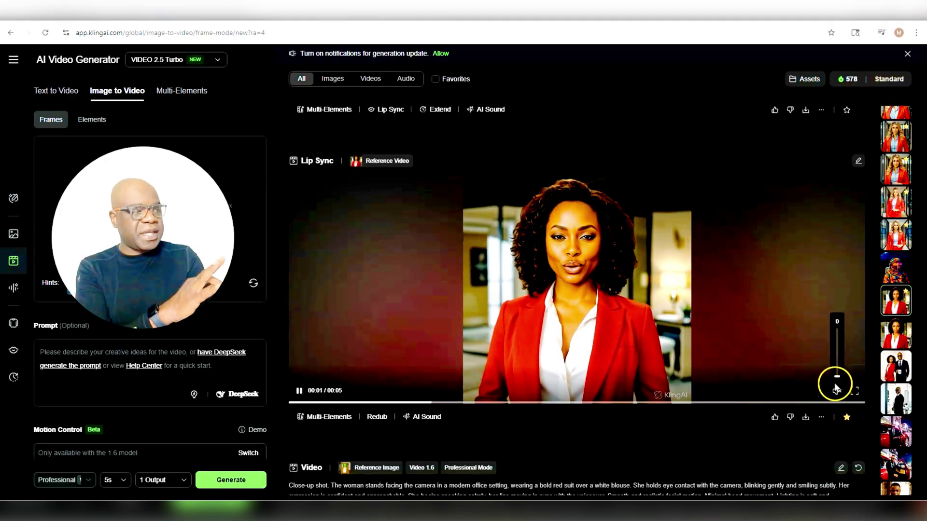
pyautogui.click(531, 382)
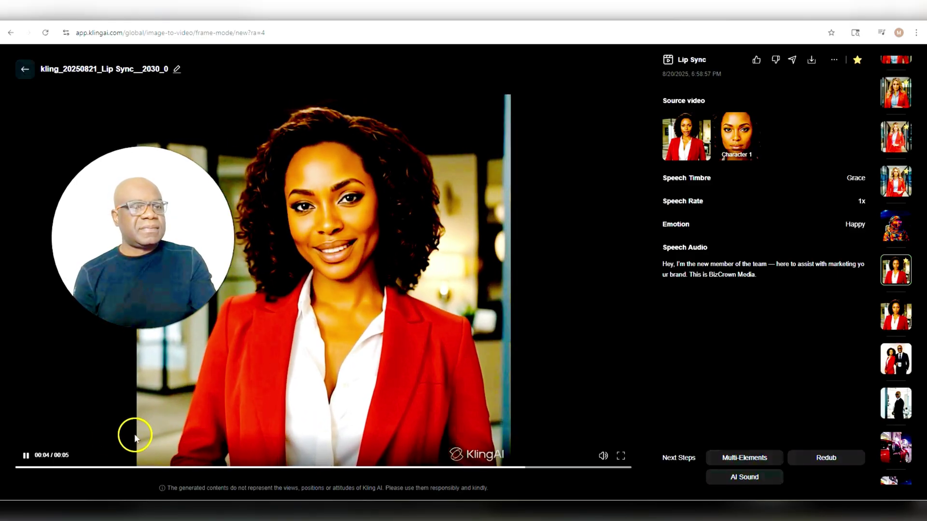
# Close the lip-sync detail view and pause the video in the results feed
pyautogui.press('Escape')
pyautogui.click(632, 391)
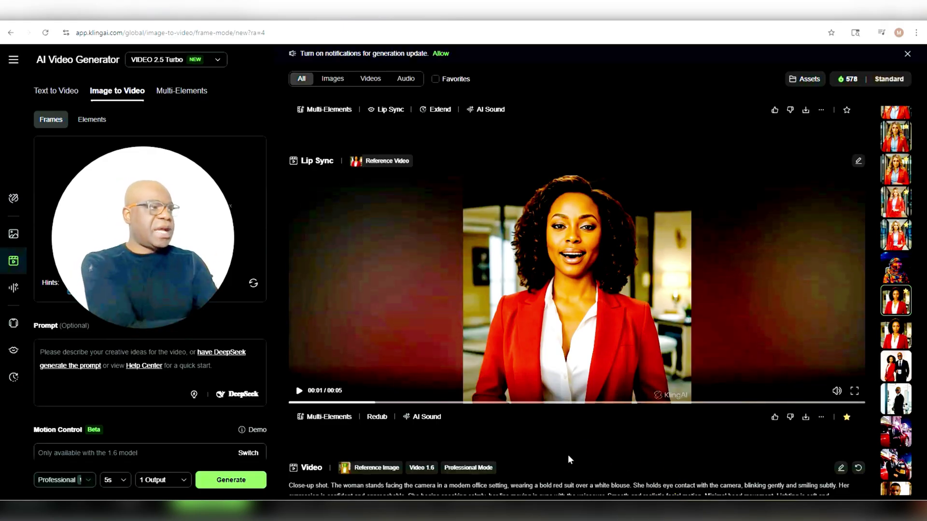
# Play the blonde woman's red-suit source video, then her lip-synced version just above it
pyautogui.scroll(5, 568, 459)
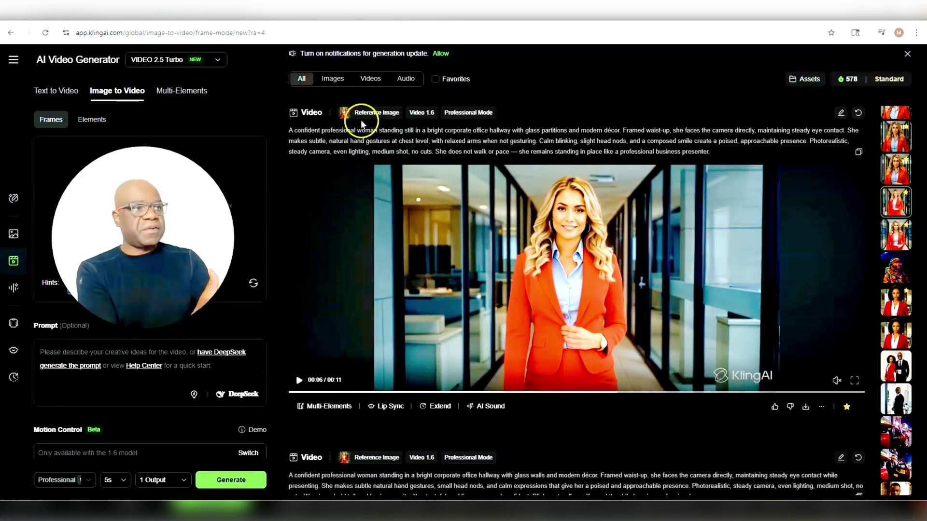
pyautogui.moveTo(364, 118)
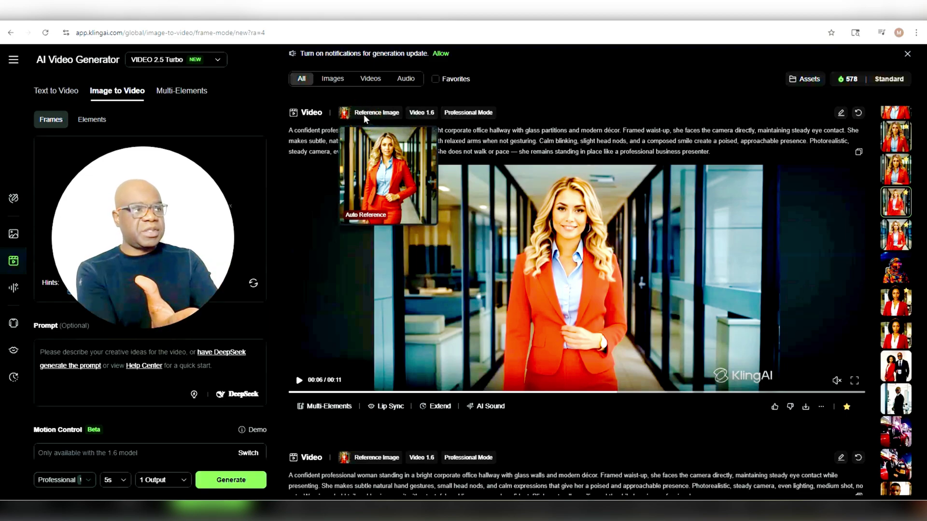
pyautogui.click(299, 381)
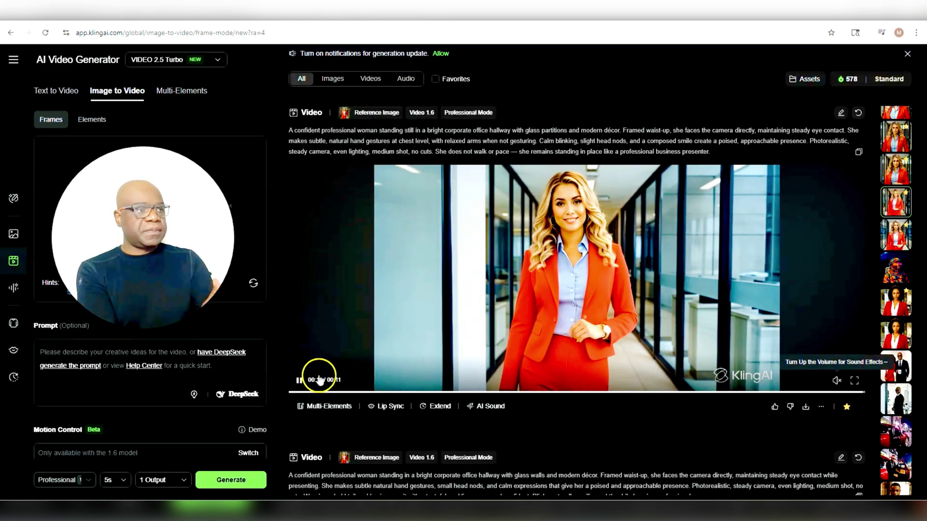
pyautogui.scroll(8, 323, 405)
pyautogui.click(300, 415)
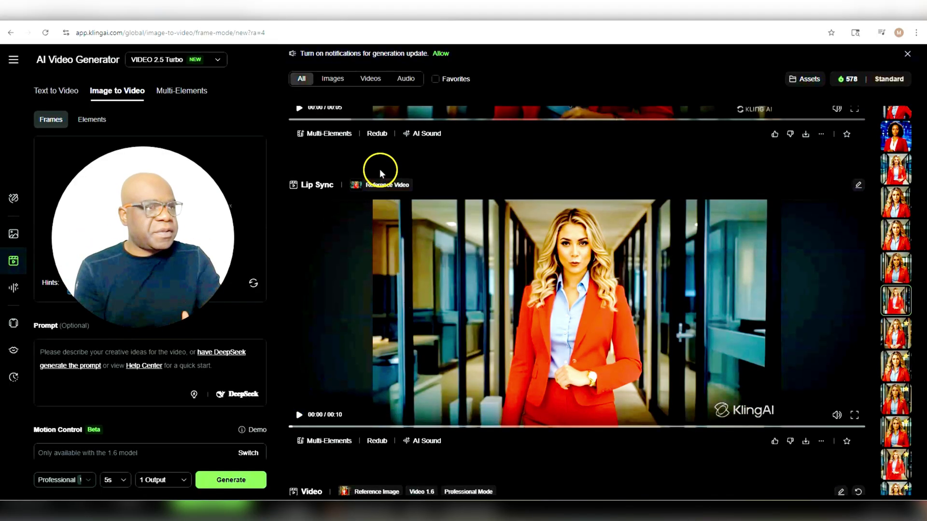
# Seek ahead in the 10-second Lip Sync video, resume it, then restart it near the beginning
pyautogui.click(472, 150)
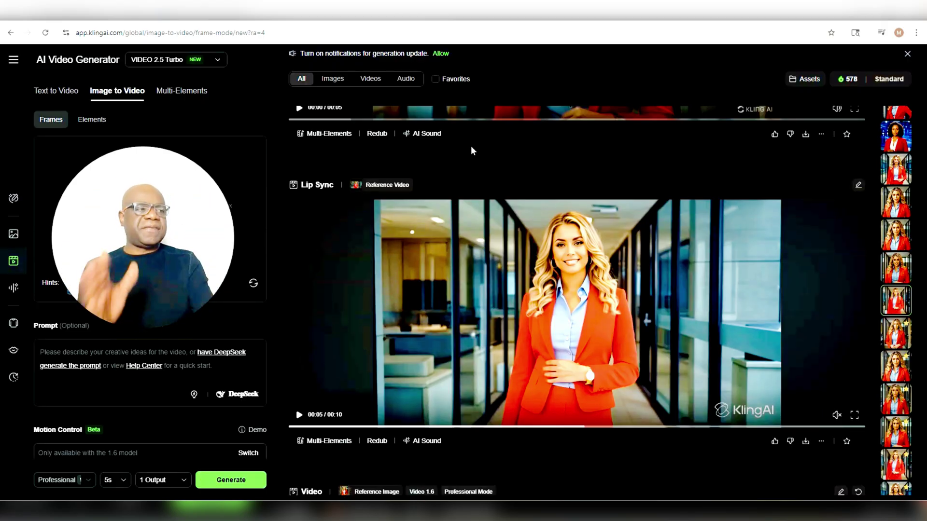
pyautogui.click(574, 350)
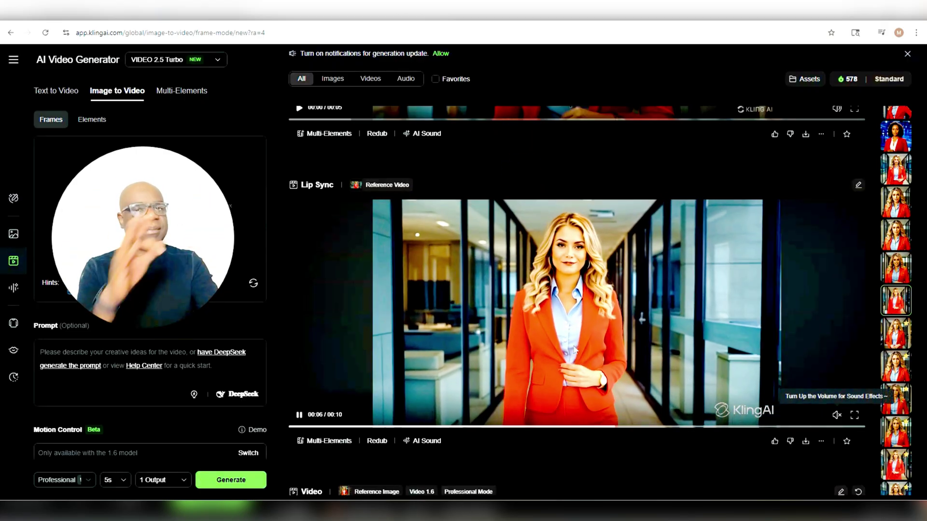
pyautogui.click(537, 323)
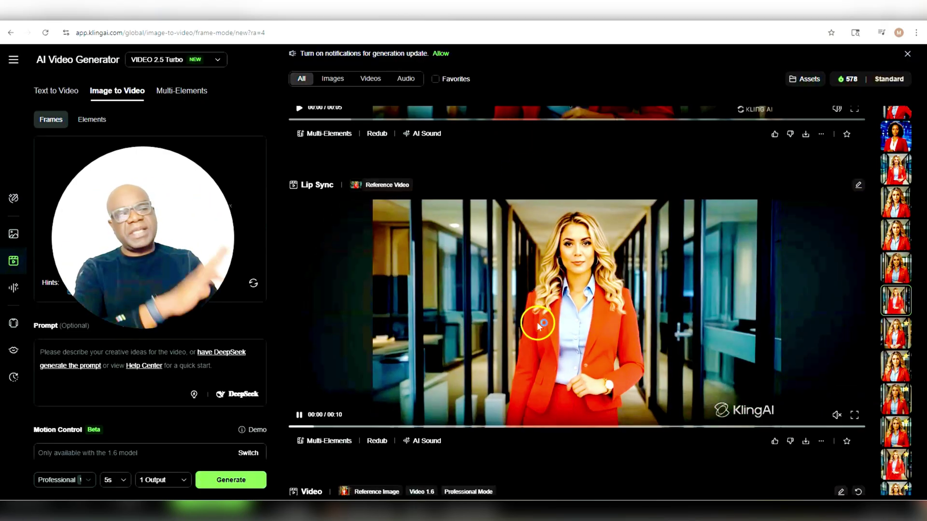